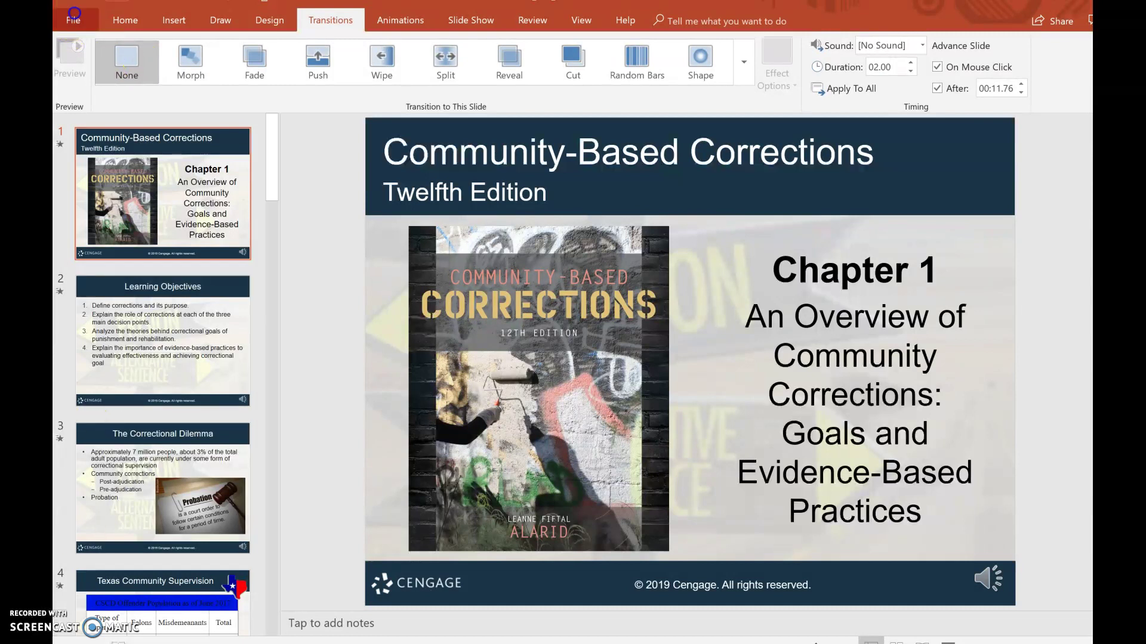
# Save the Alarid12e_PPT_Ch01 presentation to This PC as a PDF (*.pdf) file
pyautogui.click(73, 15)
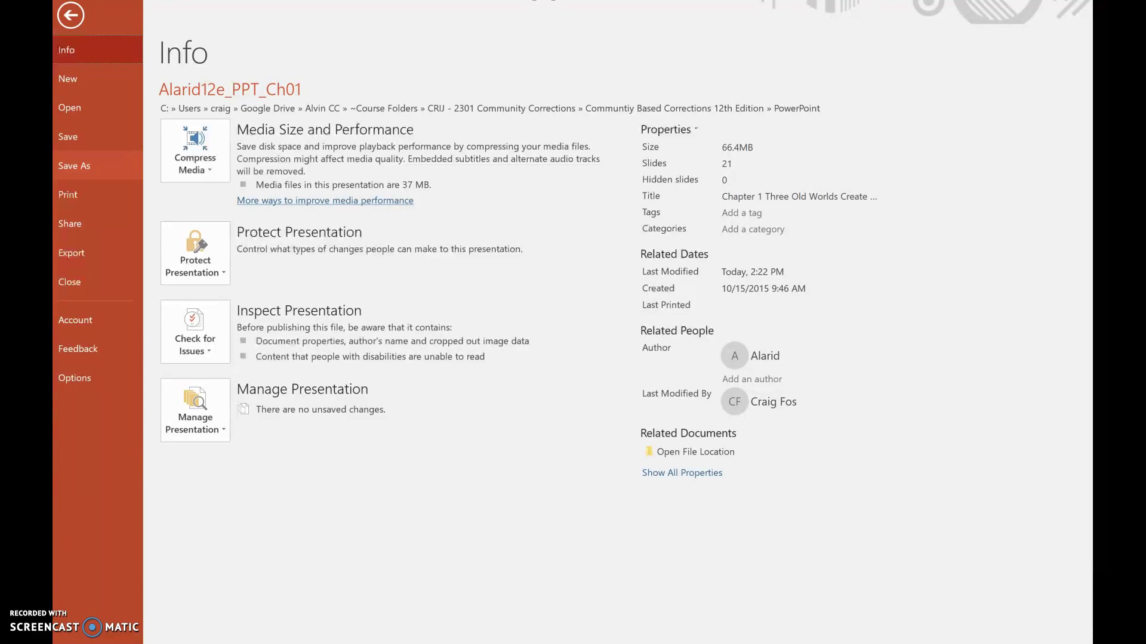
pyautogui.click(71, 163)
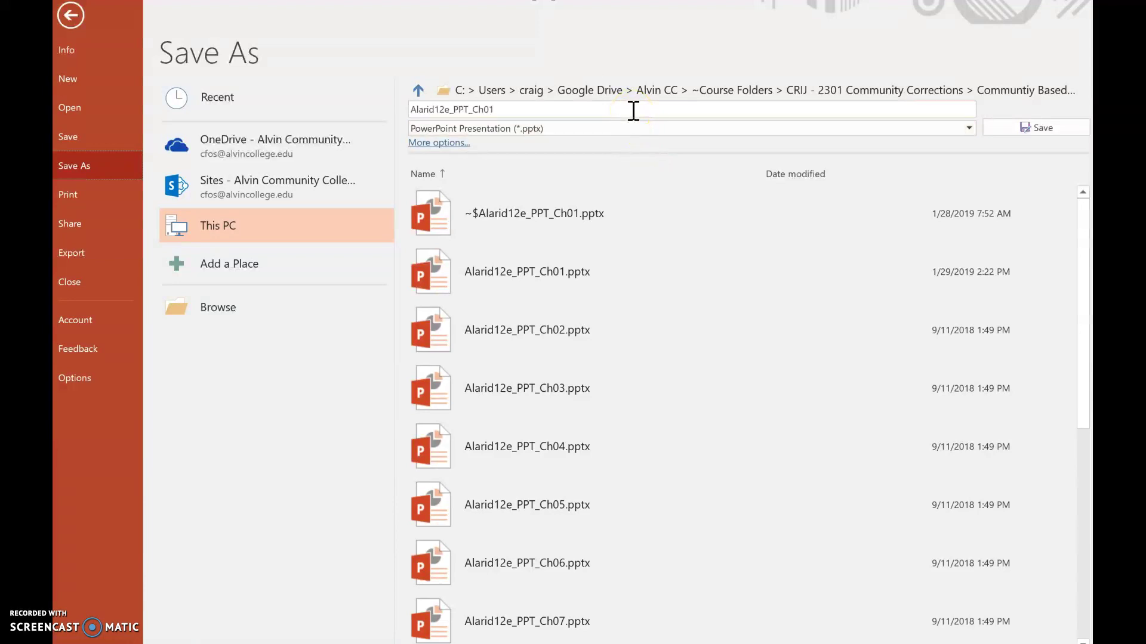
pyautogui.click(959, 134)
pyautogui.click(965, 108)
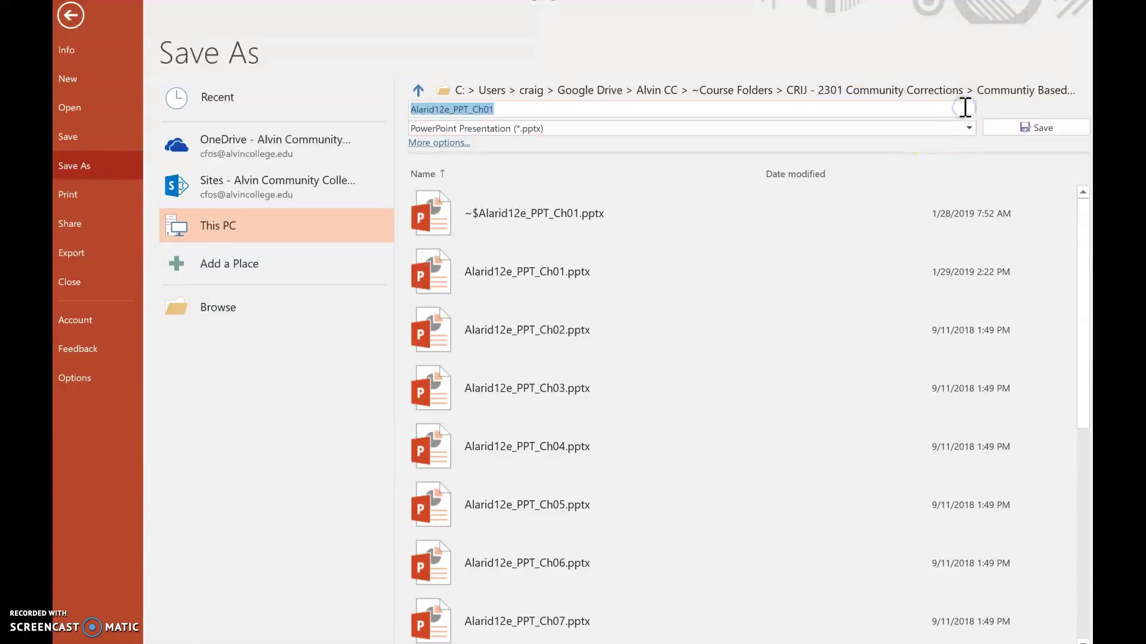
pyautogui.click(968, 126)
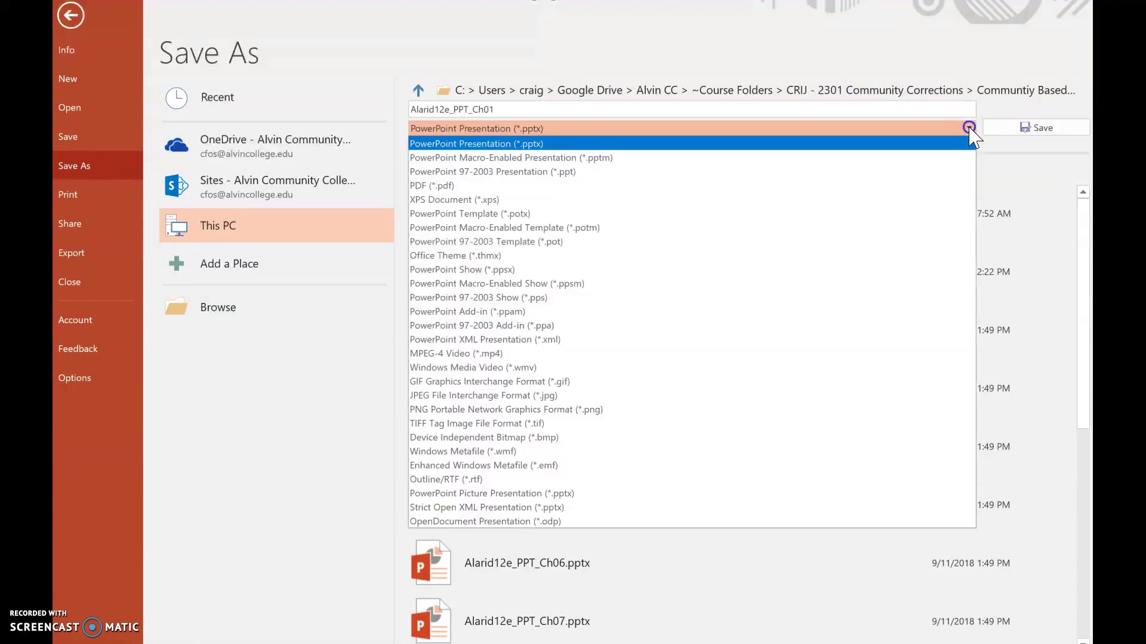
pyautogui.click(810, 186)
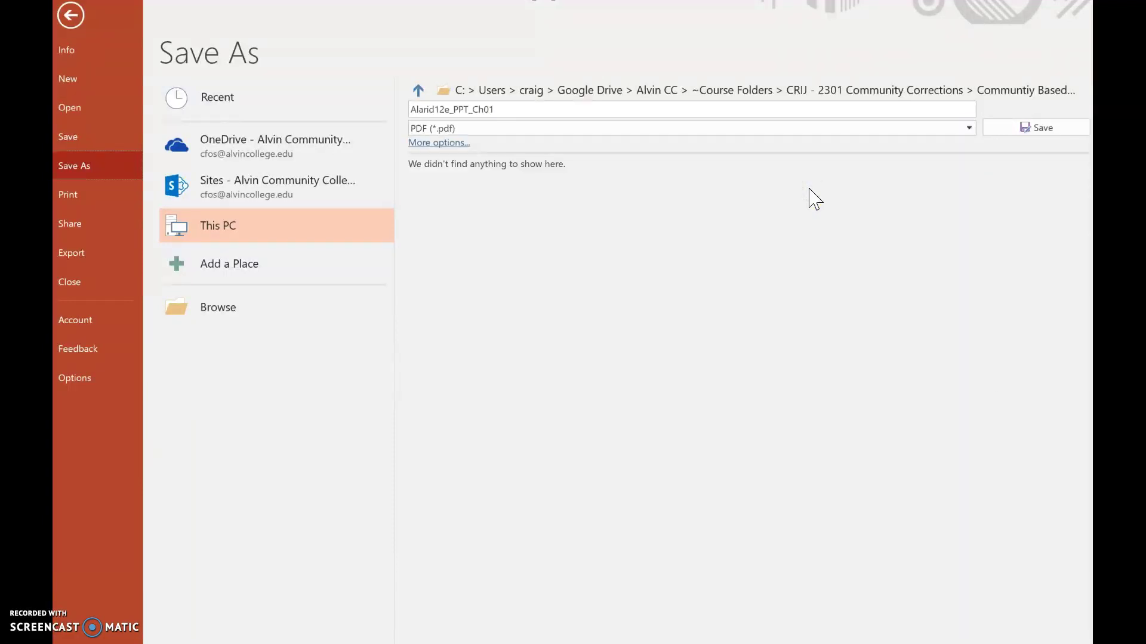
pyautogui.click(1020, 128)
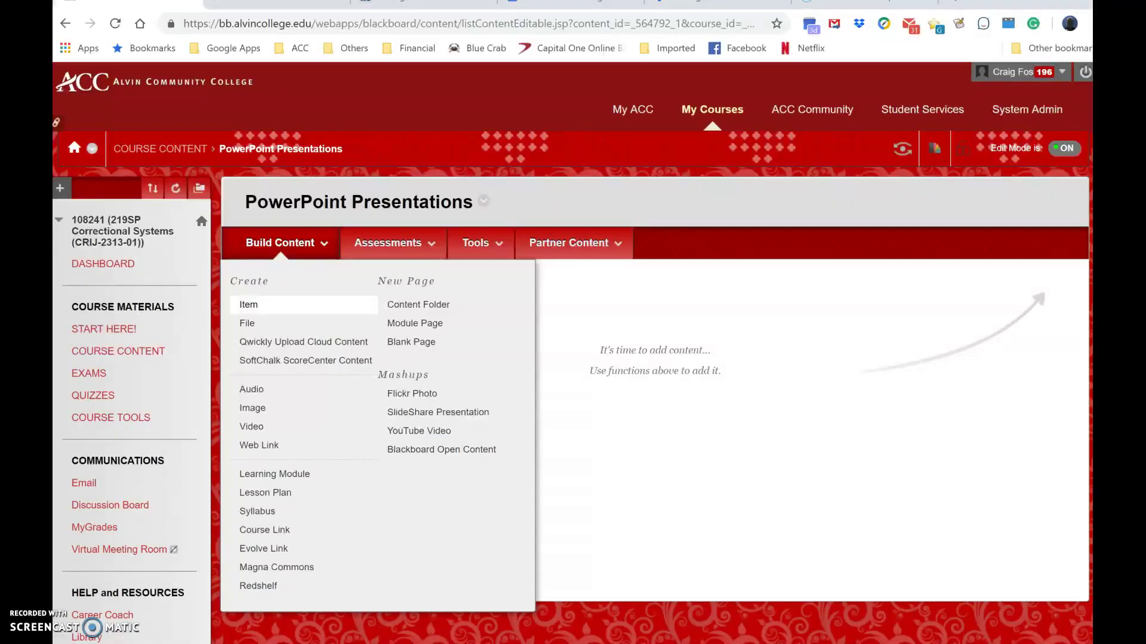
# Go to Course Content, open the PowerPoint Presentations folder and show the Build Content menu
pyautogui.click(103, 329)
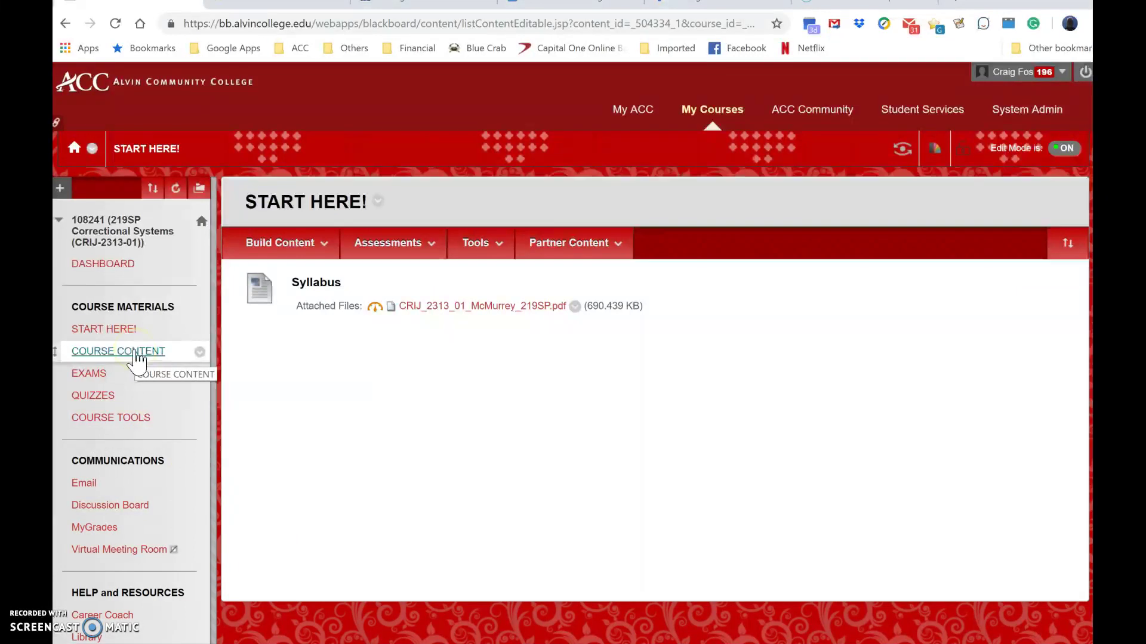
pyautogui.click(137, 357)
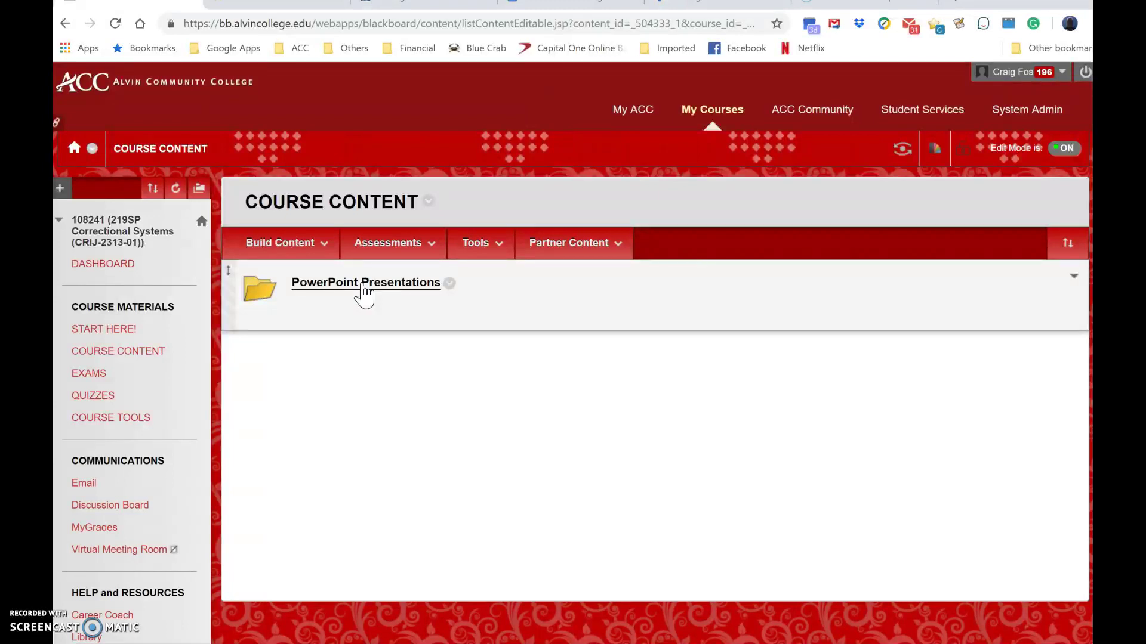
pyautogui.click(363, 286)
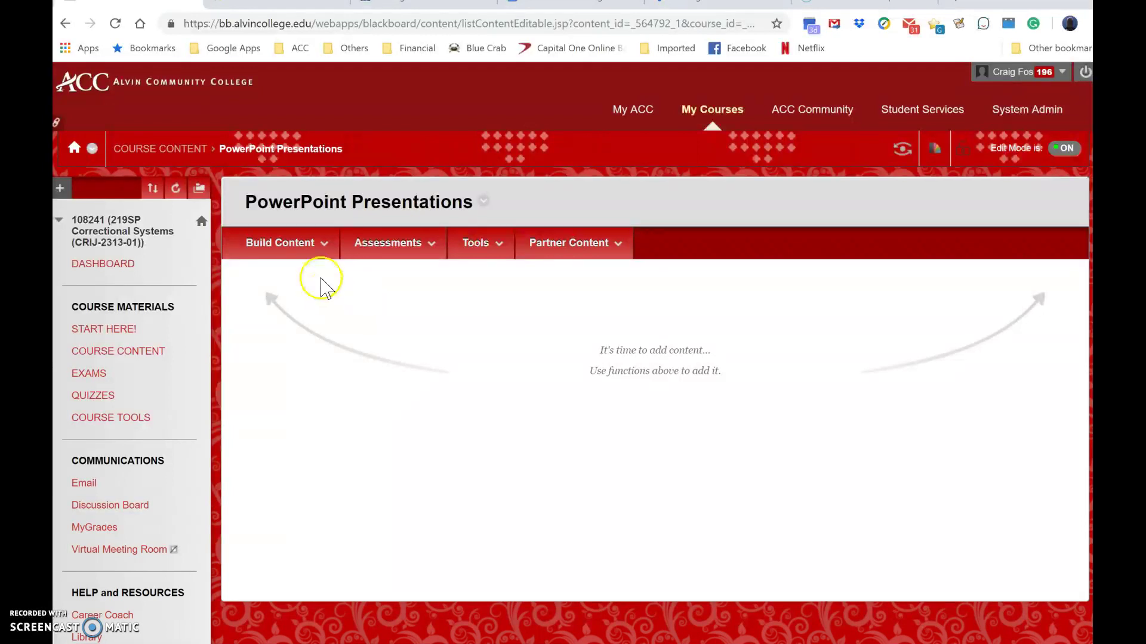
pyautogui.click(305, 247)
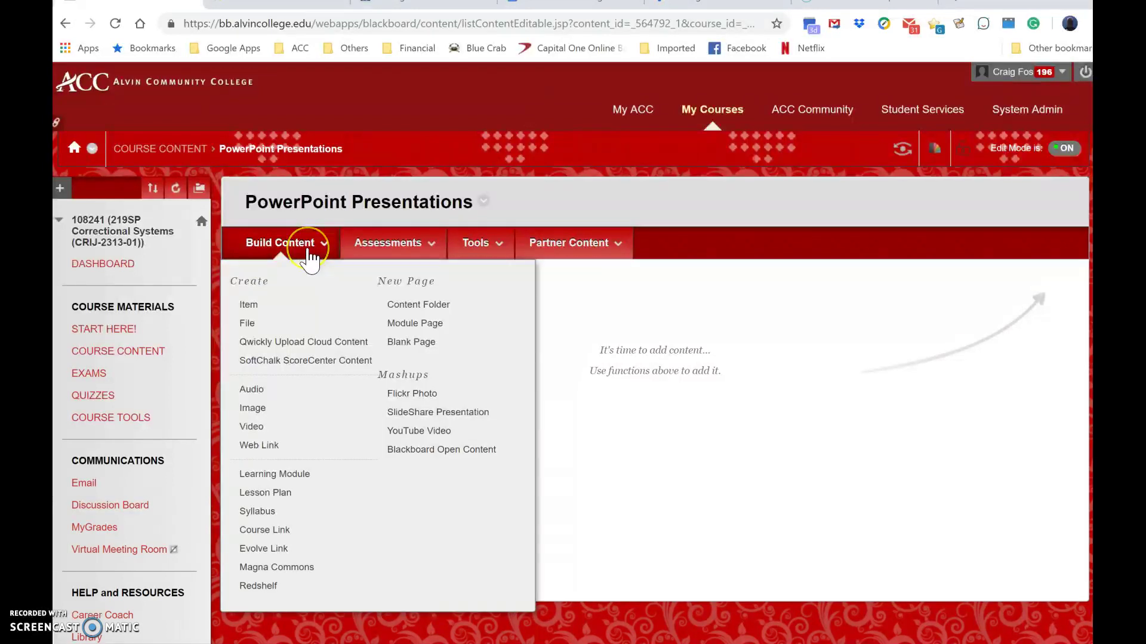
# Create a new Item named 'Chapter 14' and scroll down to its Attachments section
pyautogui.click(253, 307)
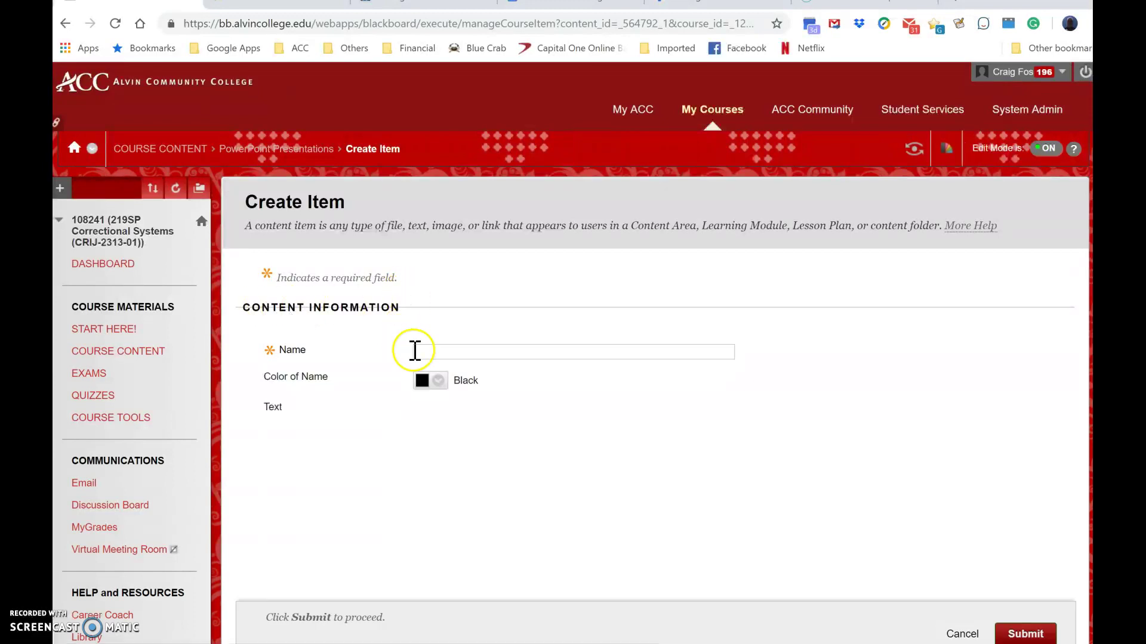
pyautogui.click(434, 354)
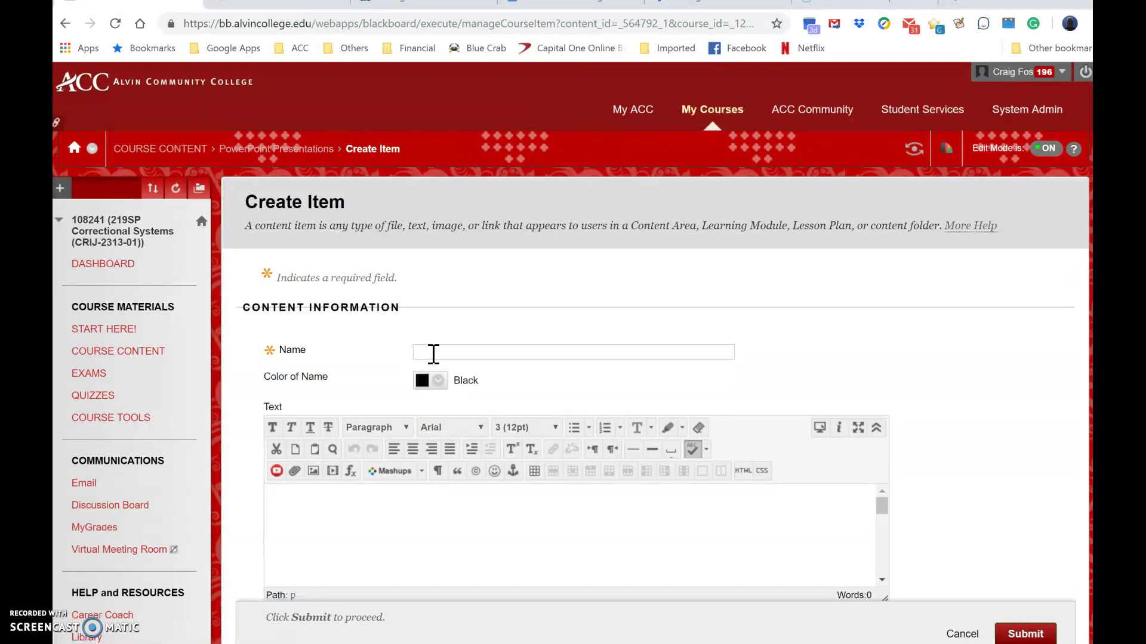
pyautogui.click(434, 354)
pyautogui.write('C')
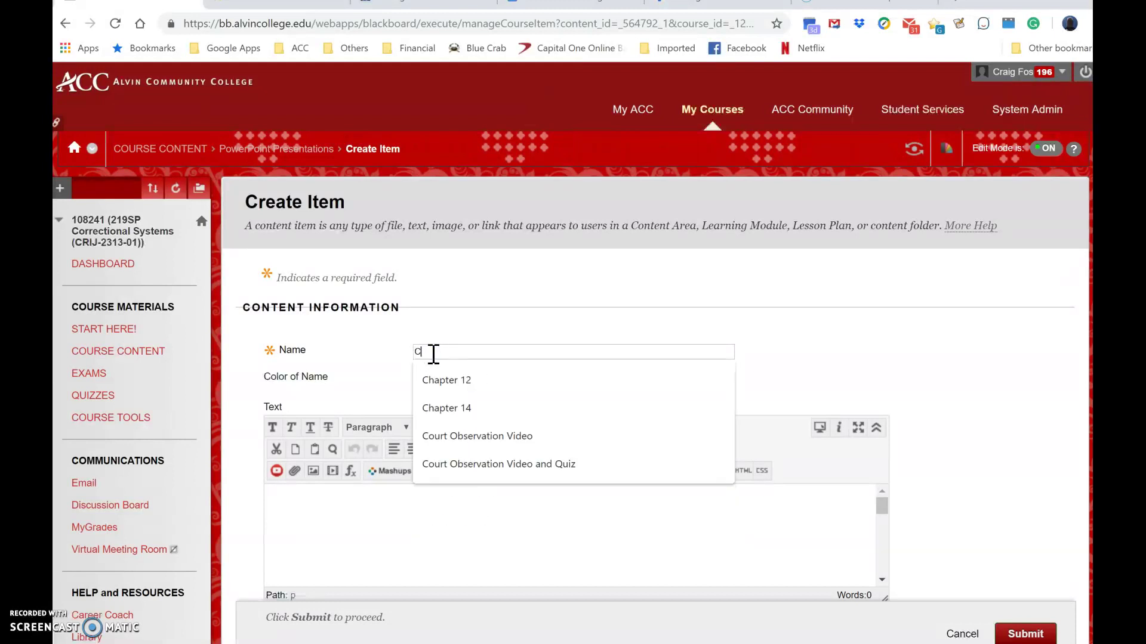
pyautogui.click(472, 408)
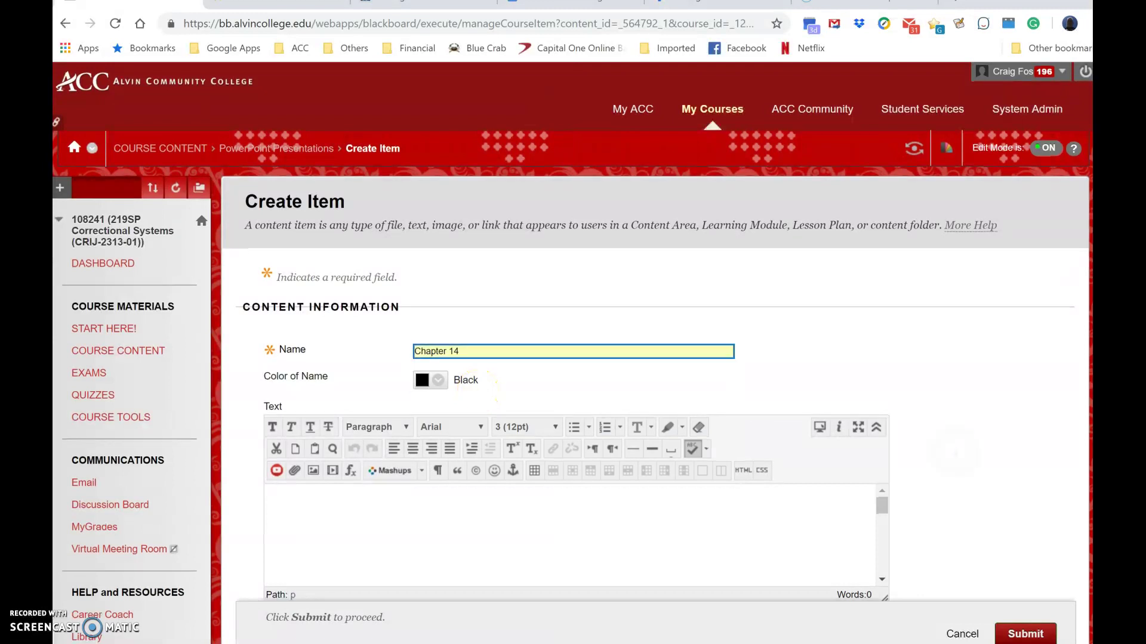
pyautogui.scroll(-6, 479, 392)
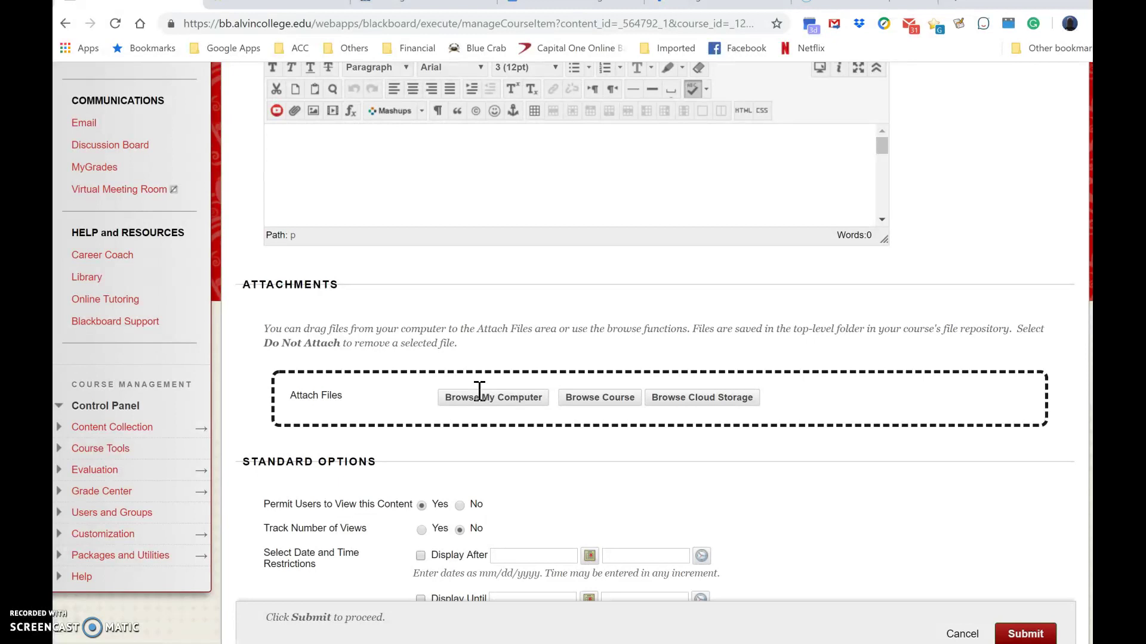
# Browse the computer's Google Drive Alvin CC folder into ~Course Folders to locate the course
pyautogui.click(479, 395)
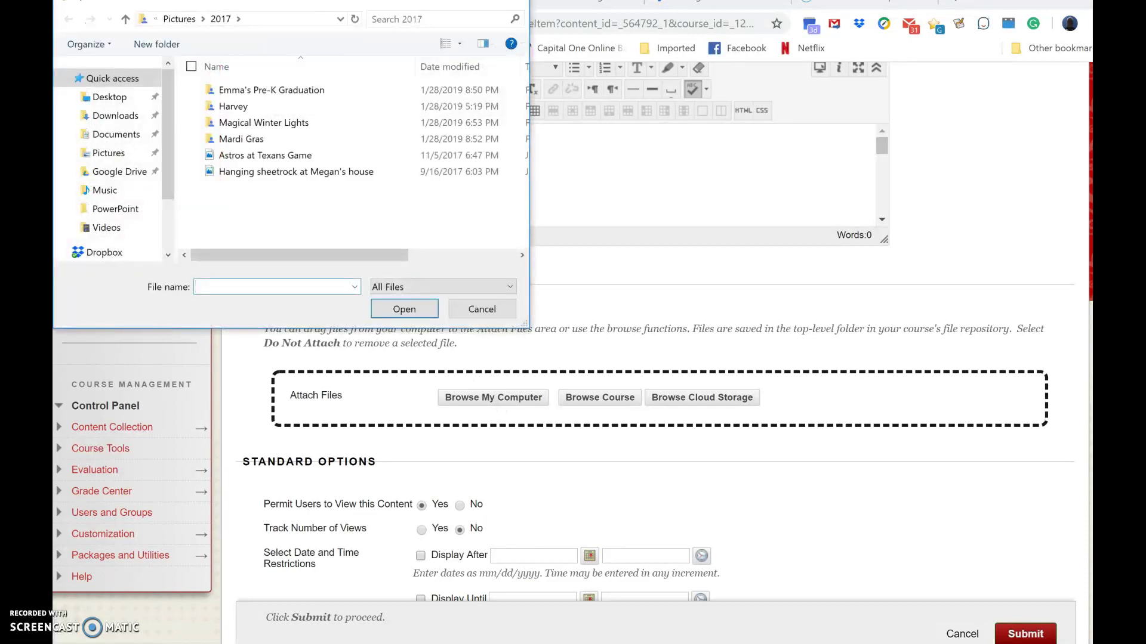
pyautogui.click(105, 190)
pyautogui.click(119, 171)
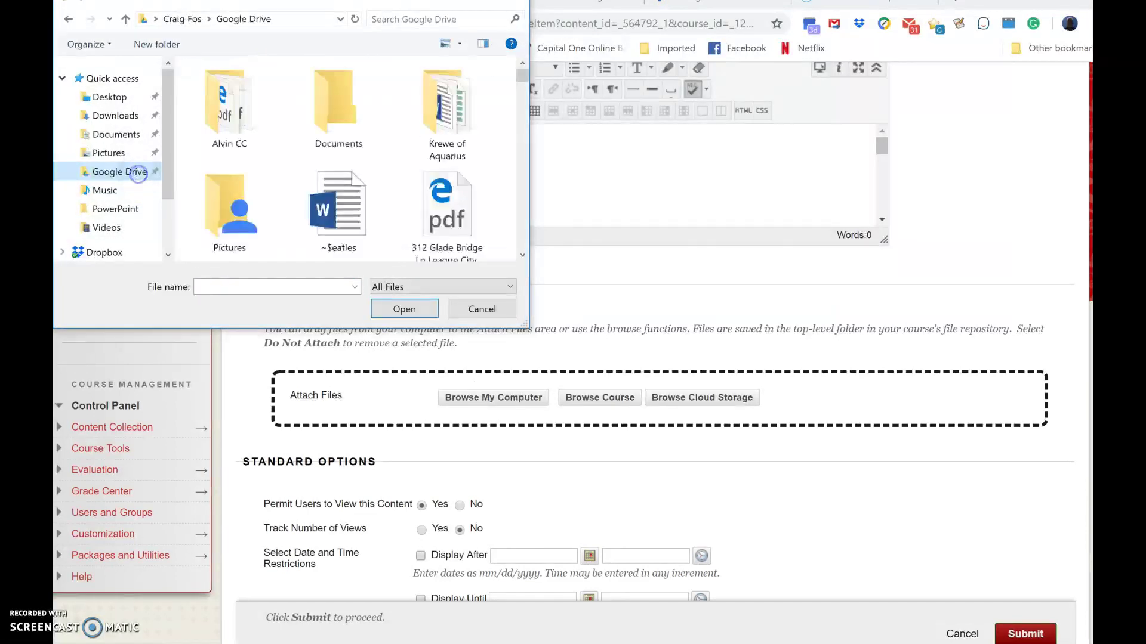
pyautogui.click(247, 109)
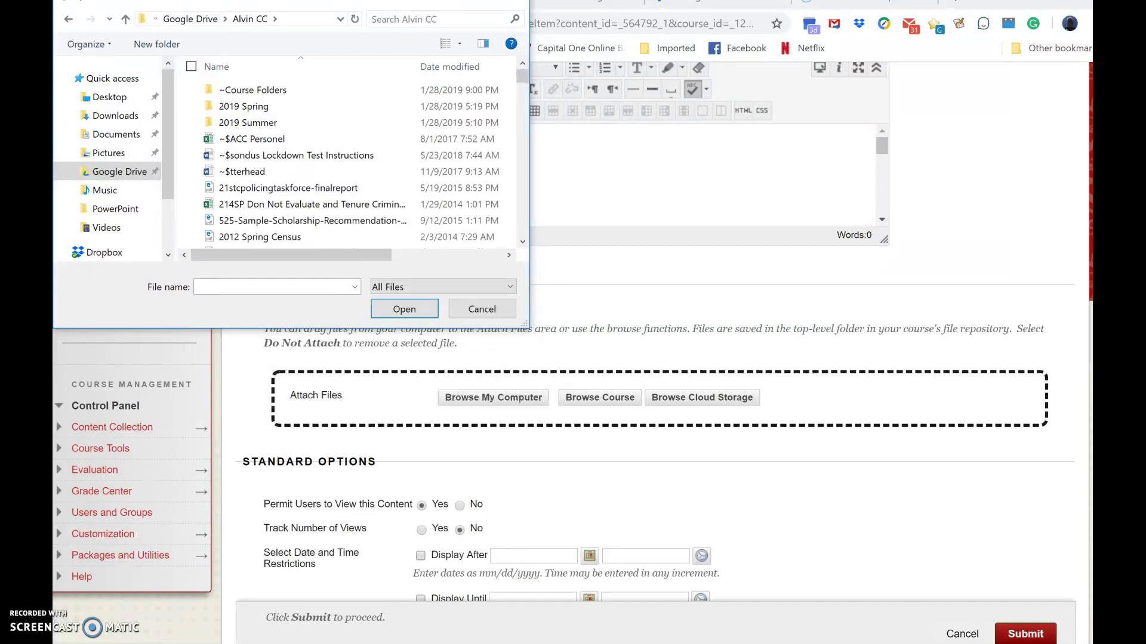
pyautogui.doubleClick(303, 91)
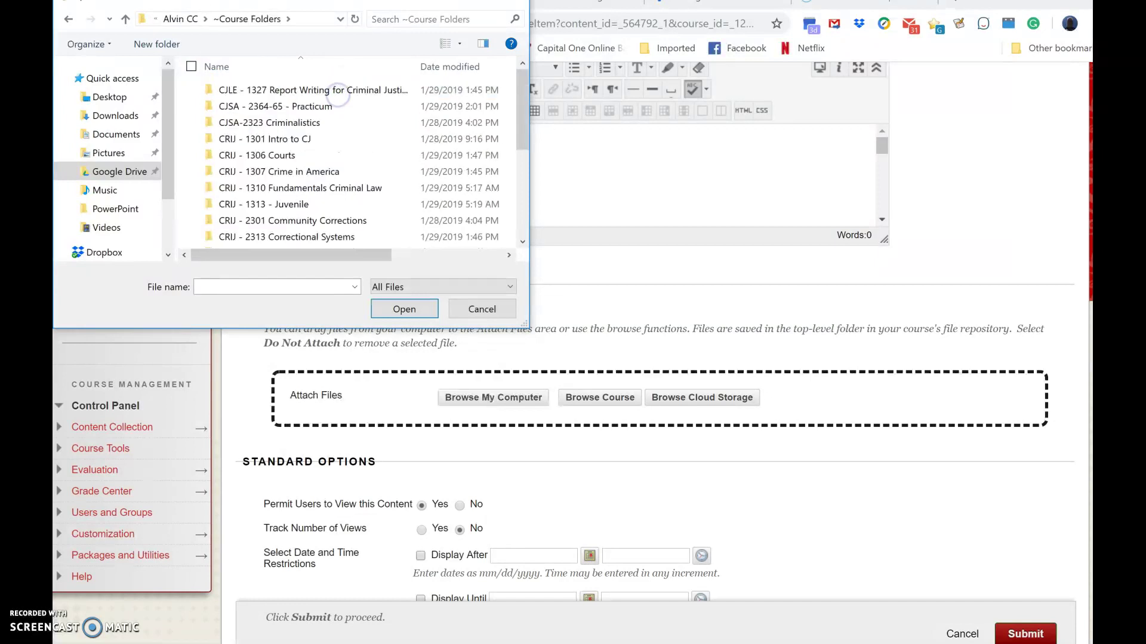
pyautogui.doubleClick(361, 236)
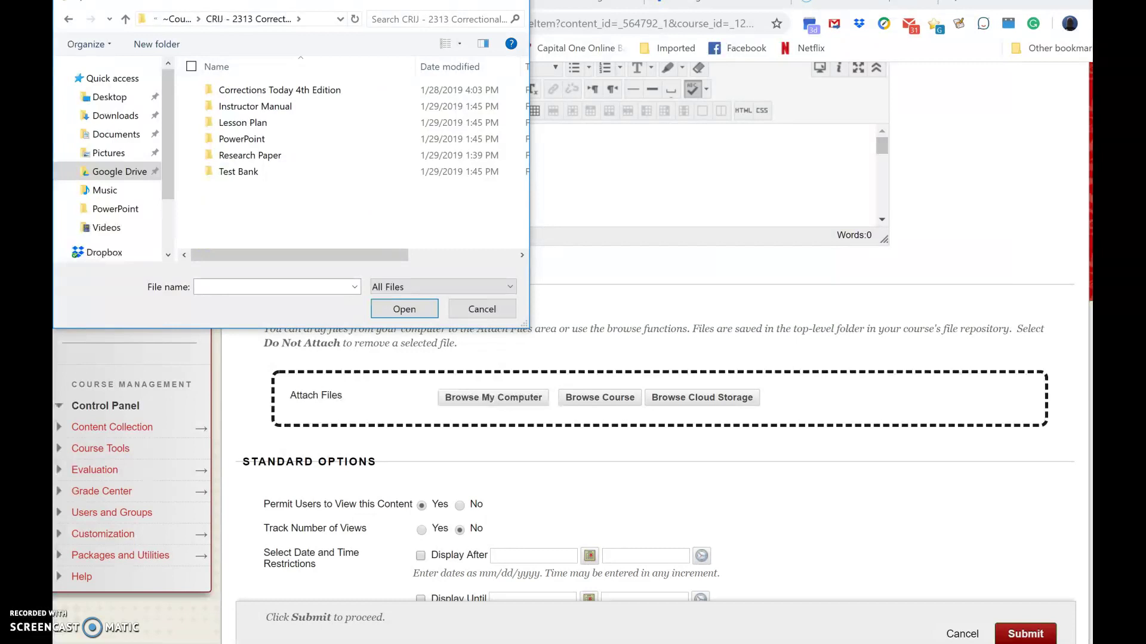
pyautogui.click(68, 19)
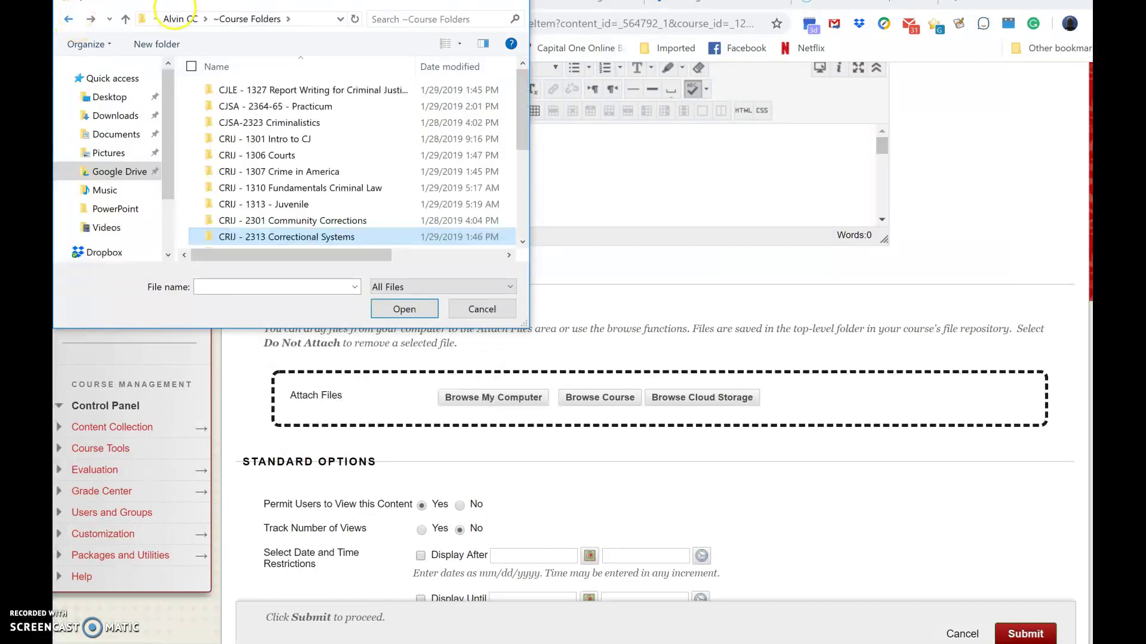
pyautogui.click(293, 90)
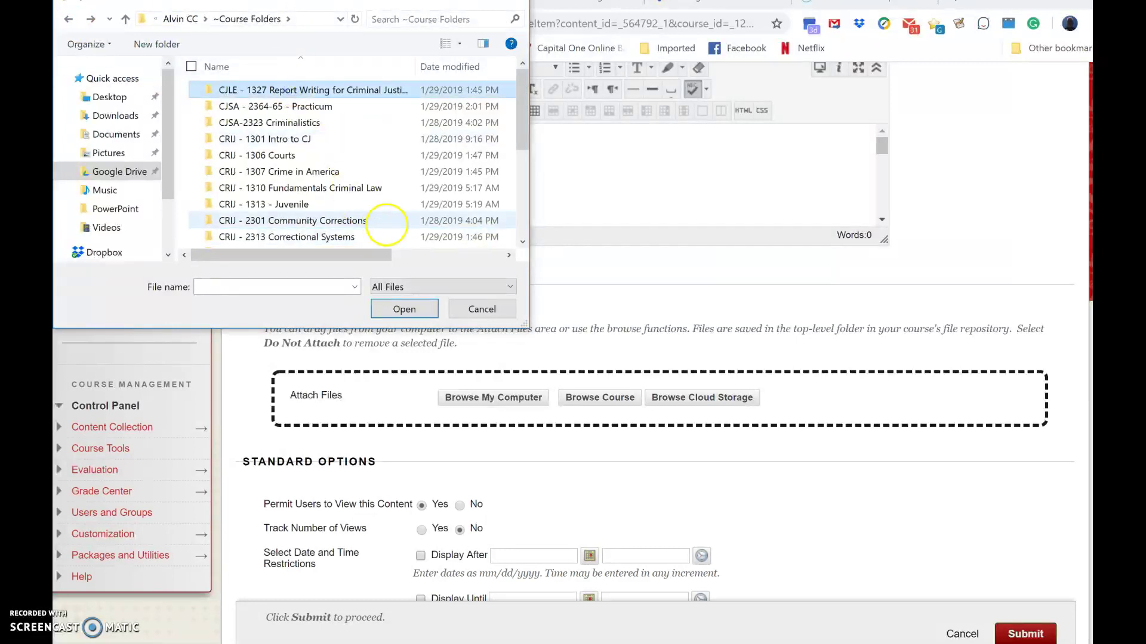
# Attach Alarid12e_PPT_Ch01 from CRIJ - 2301 > Communtiy Based Corrections 12th Edition > PowerPoint
pyautogui.doubleClick(386, 225)
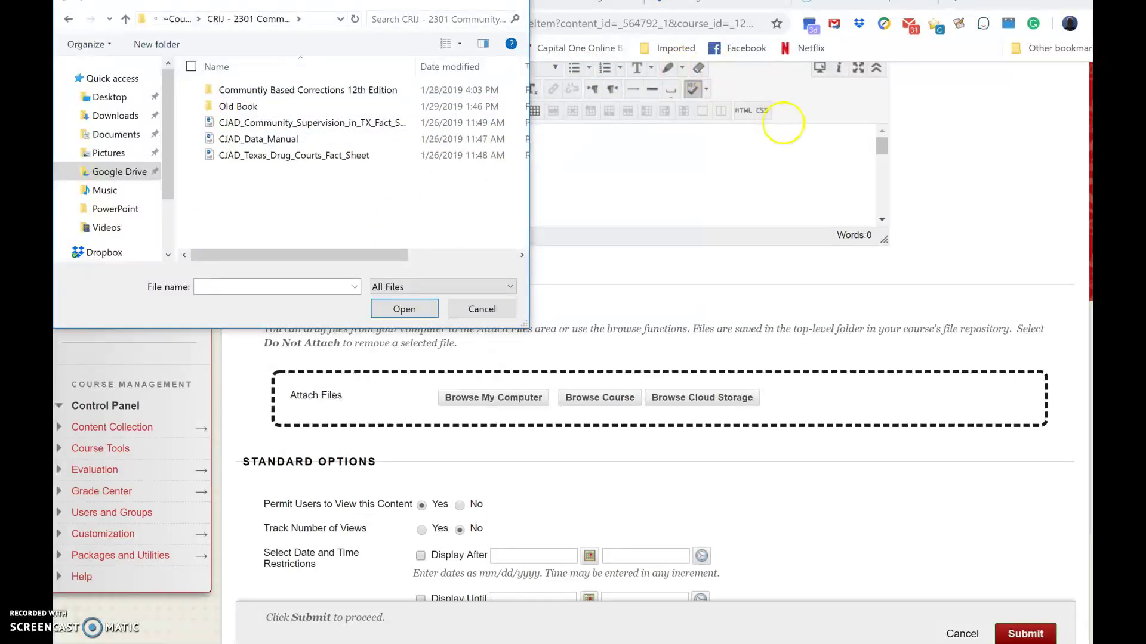
pyautogui.click(334, 89)
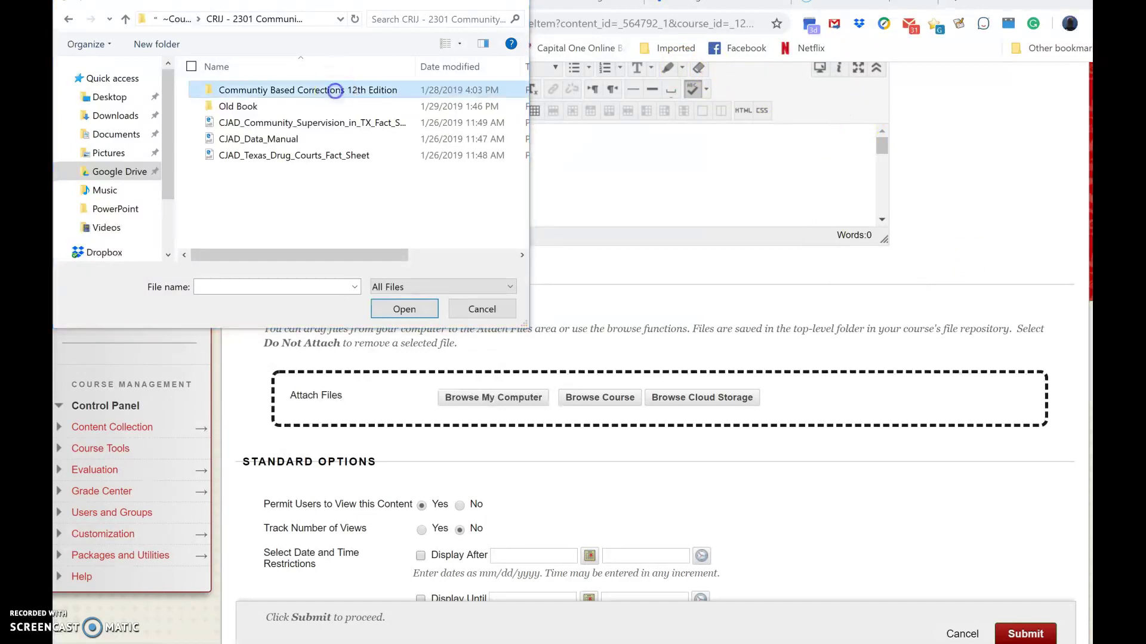
pyautogui.doubleClick(351, 87)
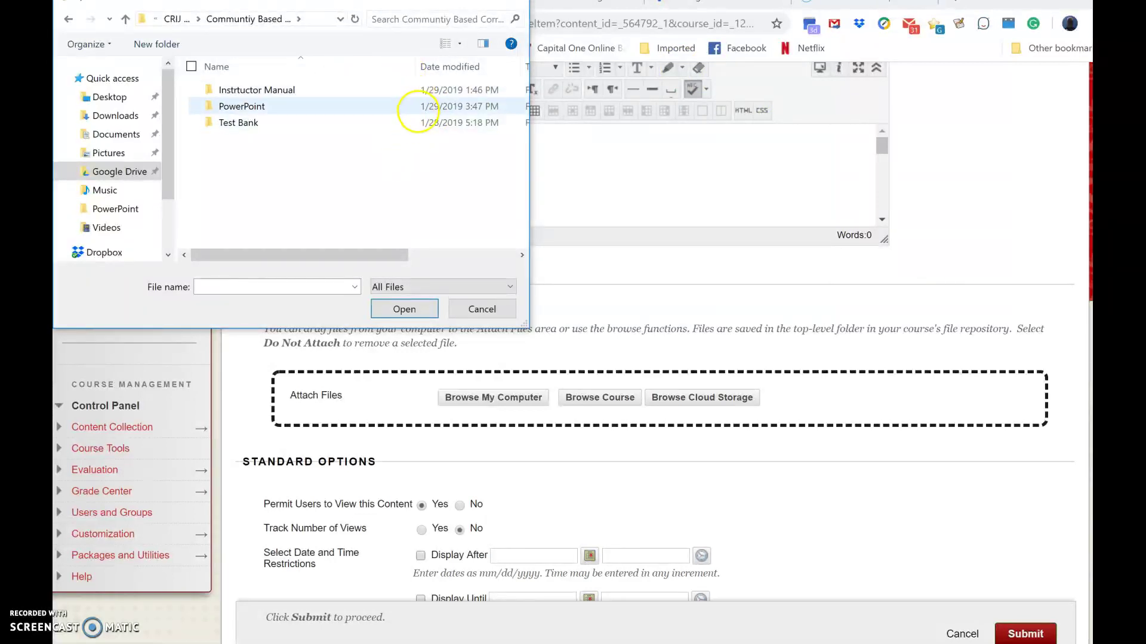
pyautogui.doubleClick(418, 110)
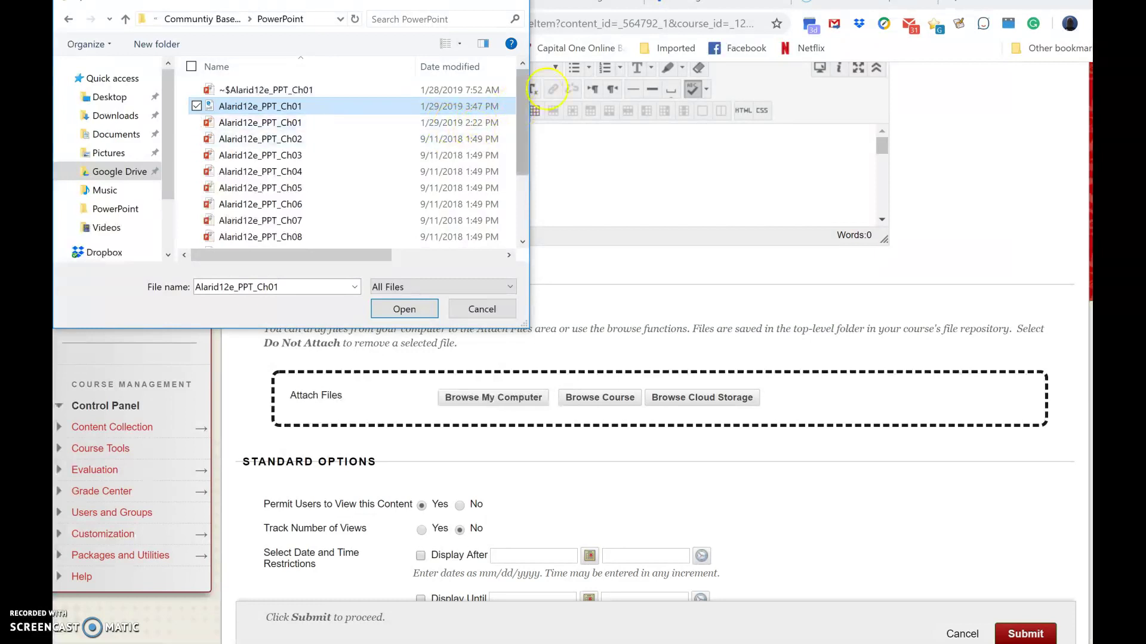
pyautogui.doubleClick(358, 106)
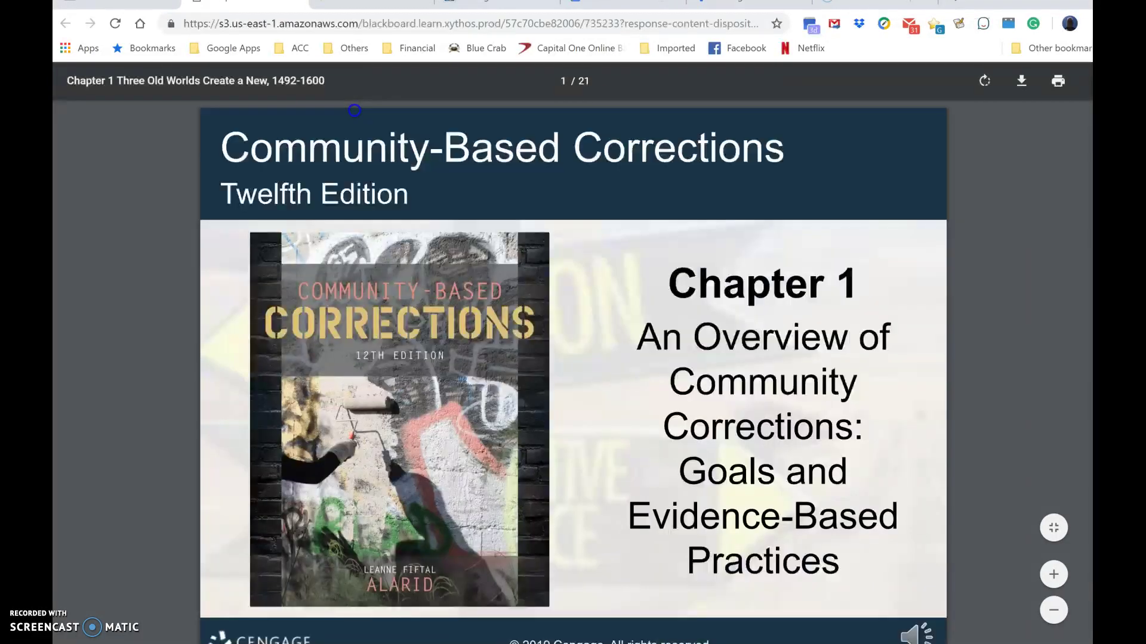
# Scroll down through the attached Chapter 1 PDF slides, then back up to the title slide
pyautogui.scroll(-15, 355, 111)
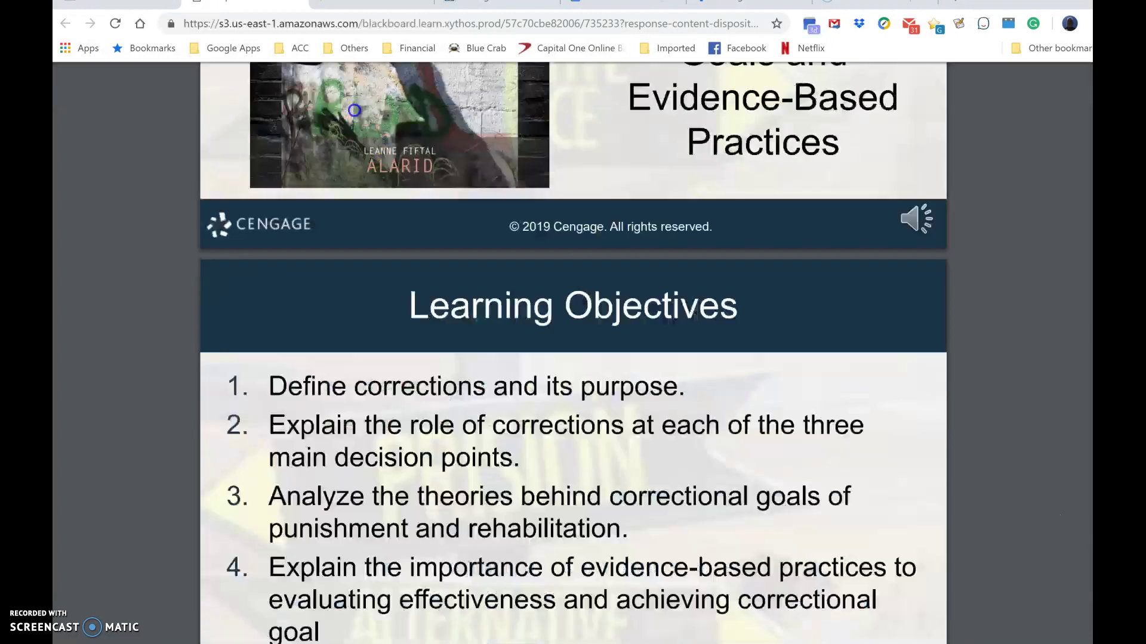
pyautogui.scroll(-15, 354, 111)
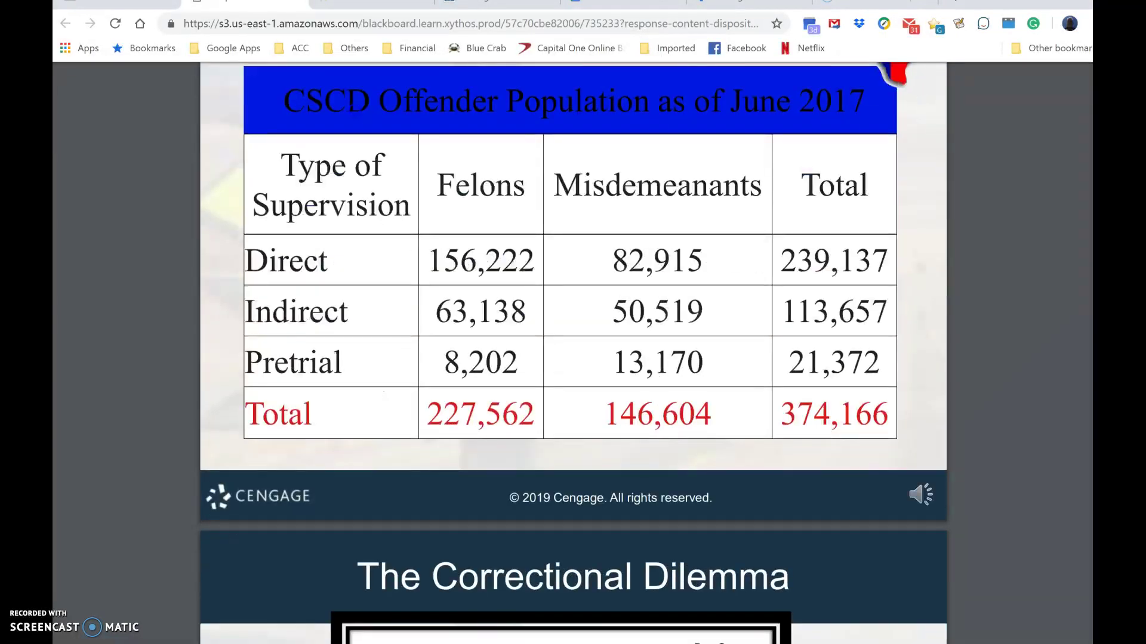
pyautogui.scroll(20, 354, 111)
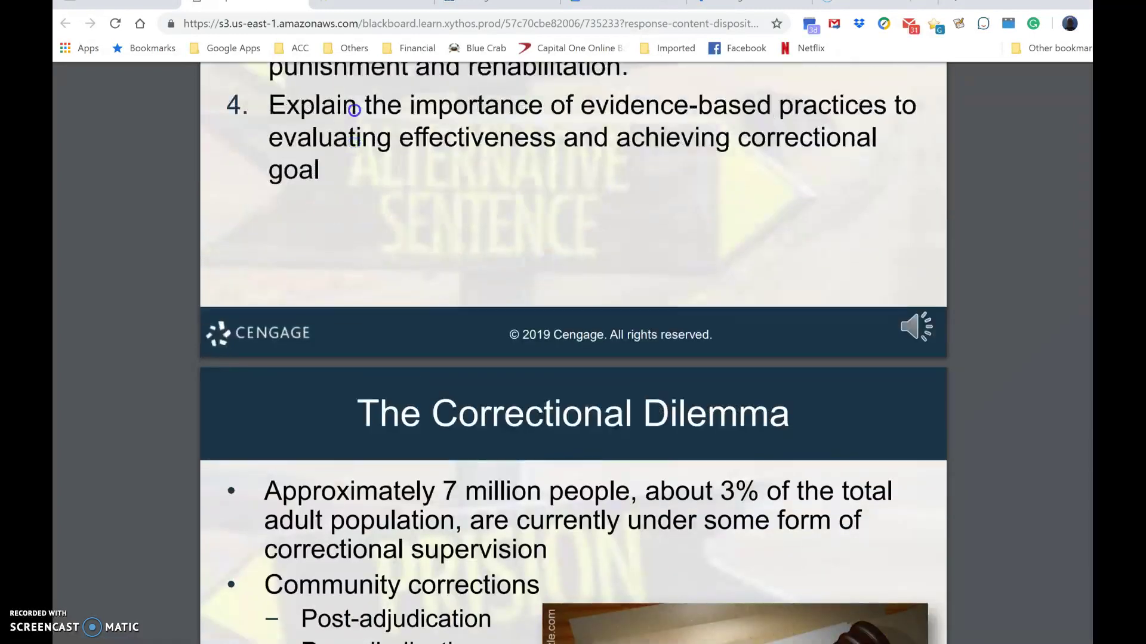
pyautogui.scroll(5, 354, 110)
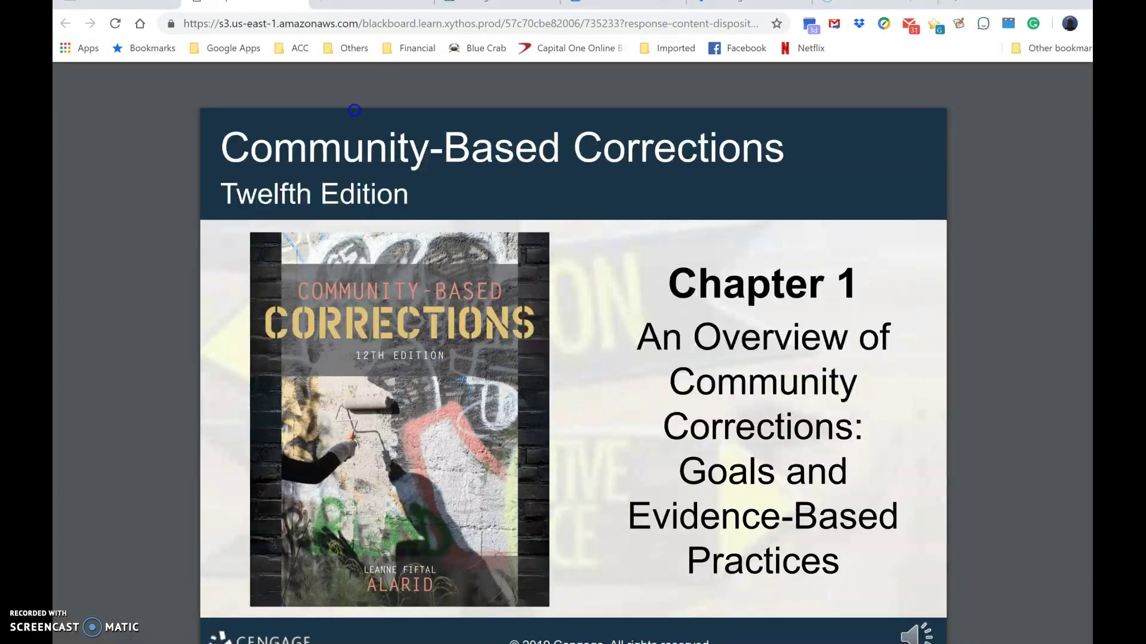
# Back in the Blackboard tab, delete the Chapter 14 item from its options menu and confirm
pyautogui.click(115, 5)
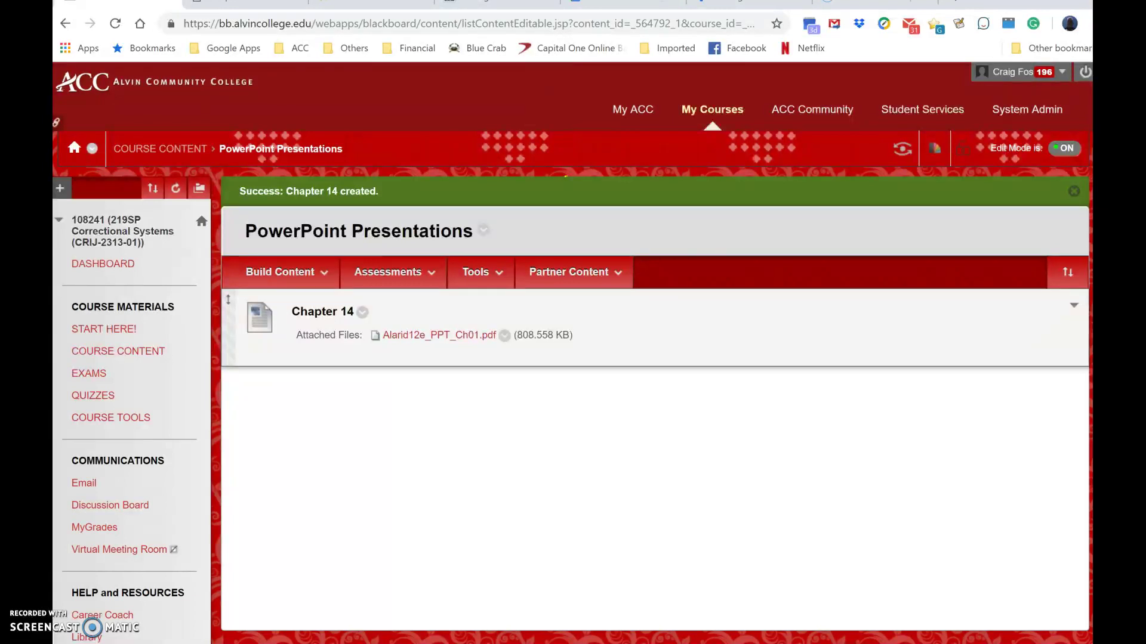
pyautogui.click(363, 312)
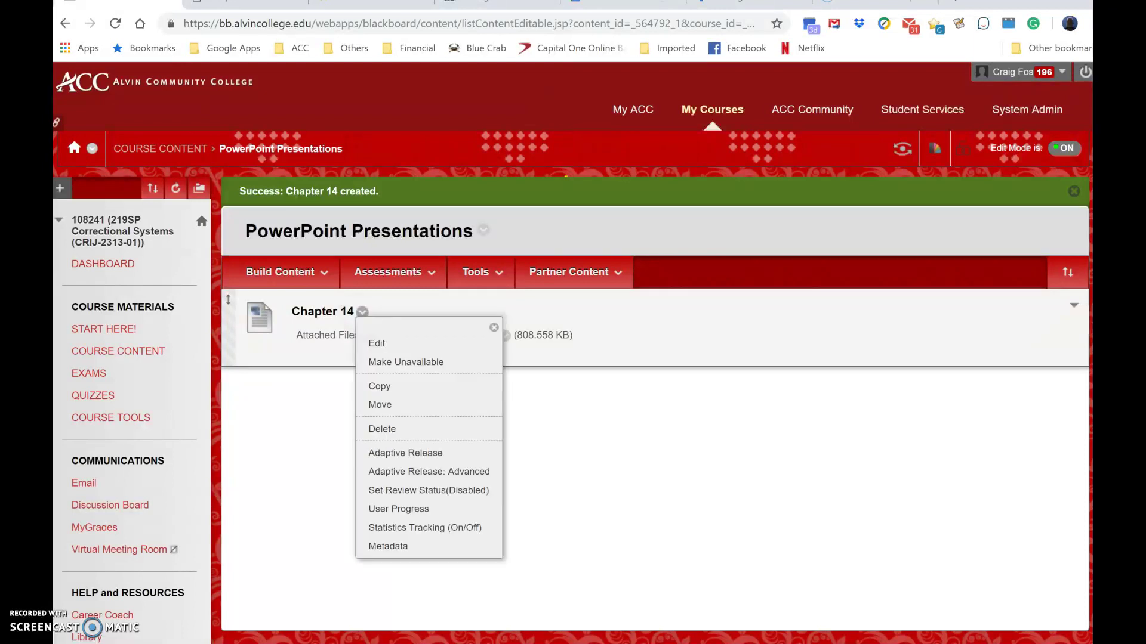
pyautogui.click(382, 429)
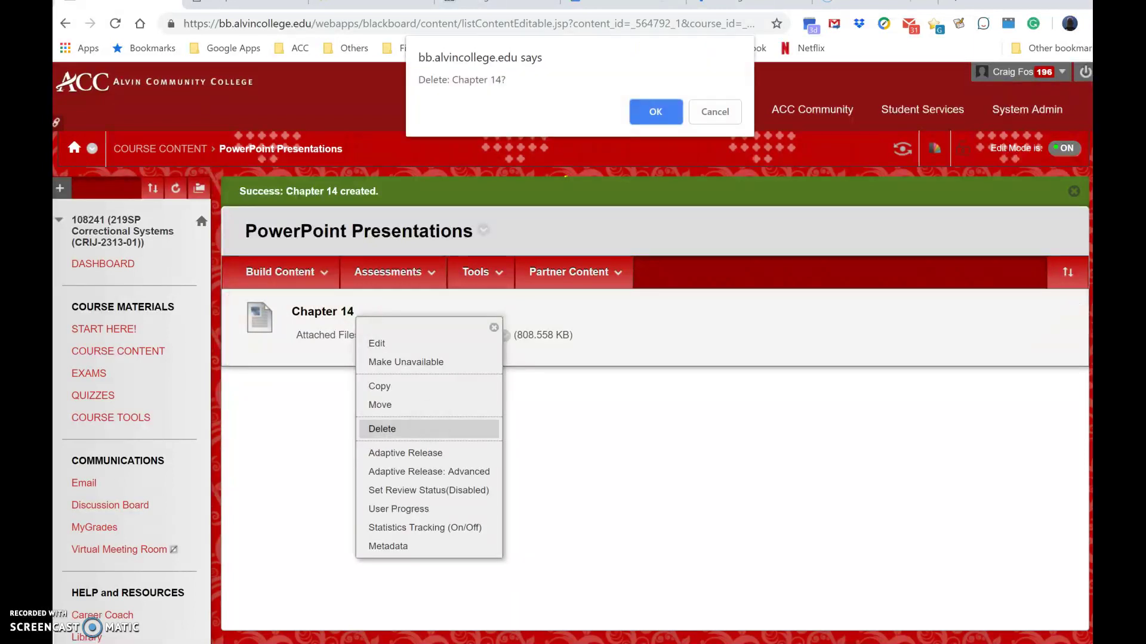
pyautogui.press('Return')
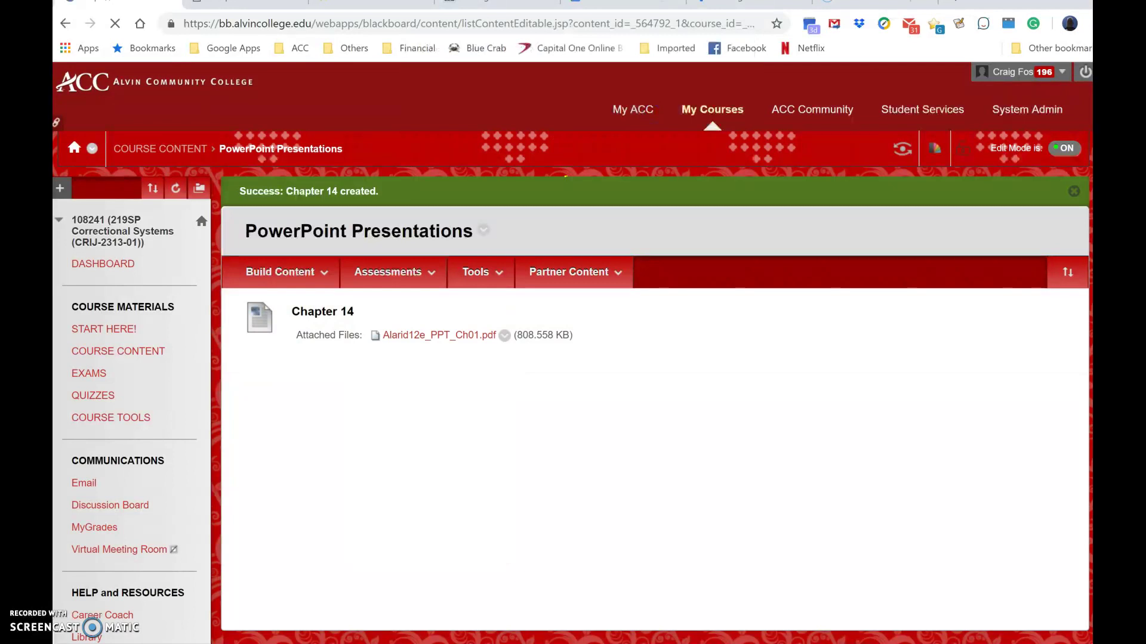